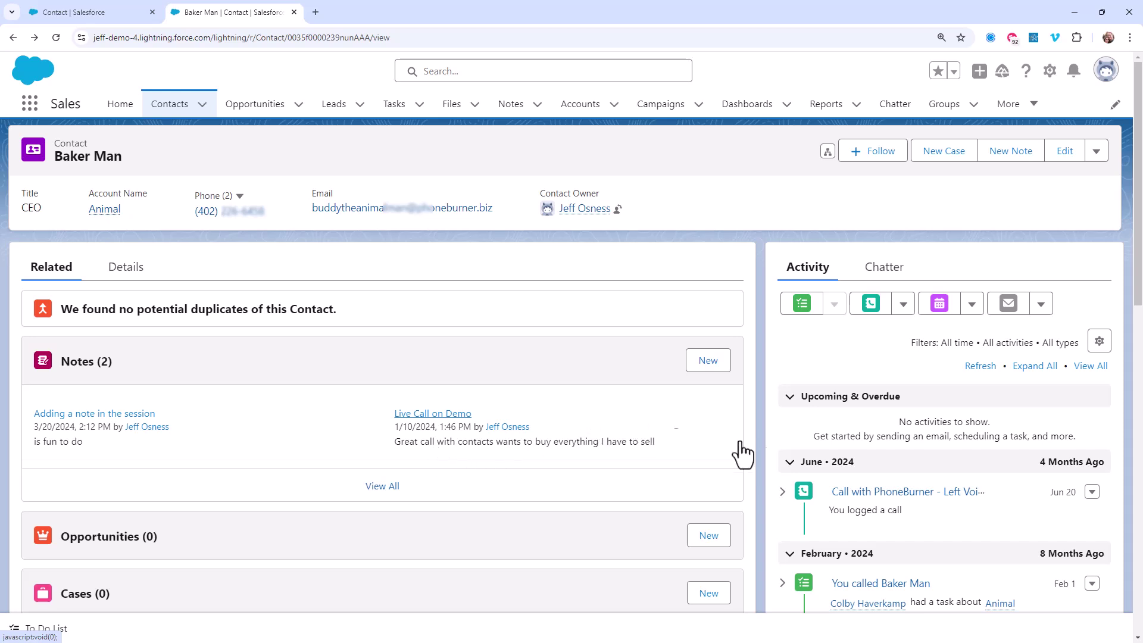
Review the Left Voicemail call task, then start and discard a call log with comment 'adding the notes'.
click(876, 494)
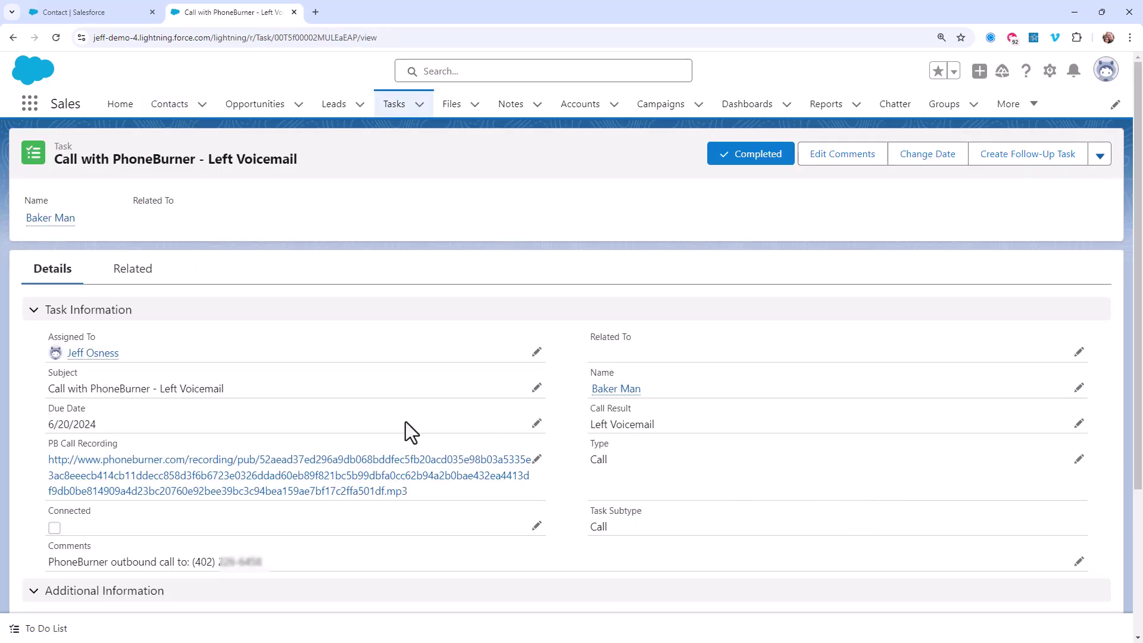
click(13, 37)
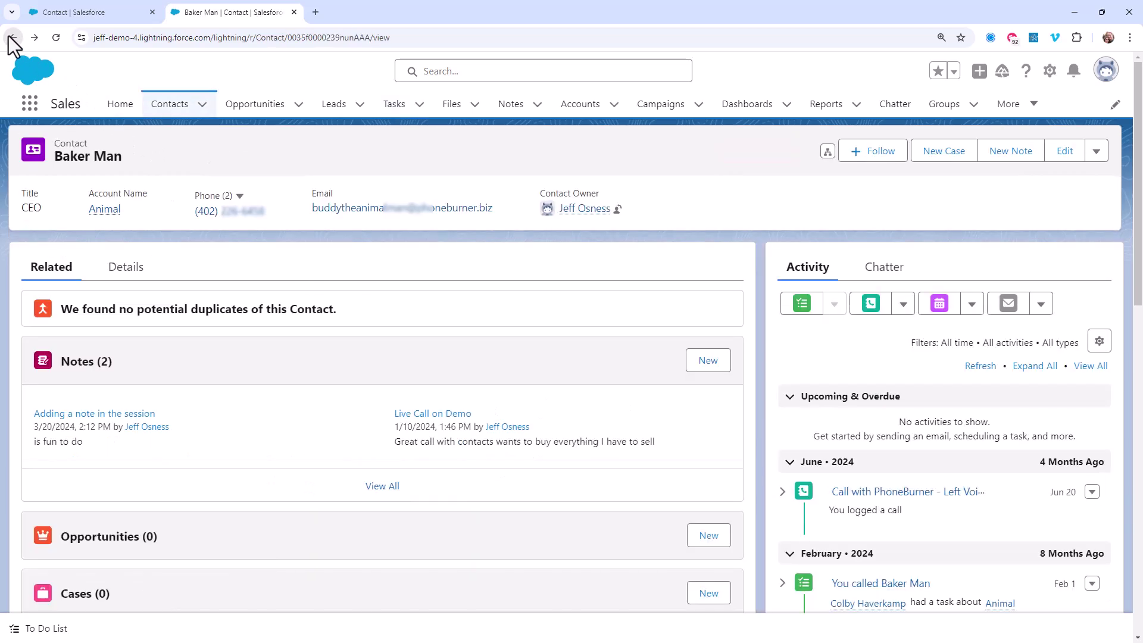
click(859, 315)
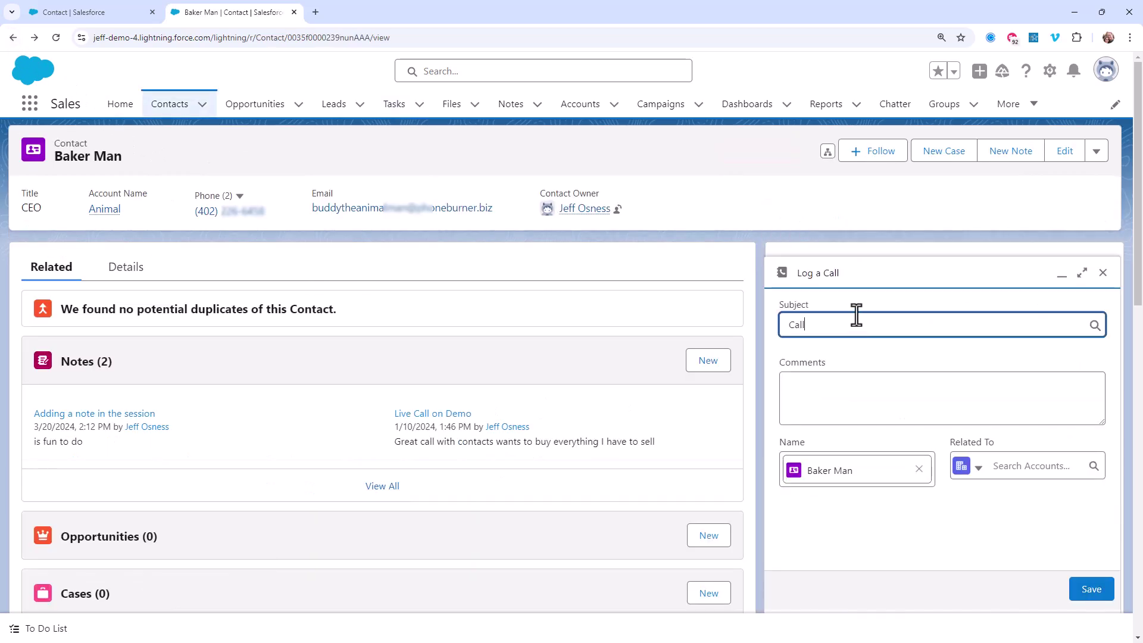
click(831, 379)
text(ad)
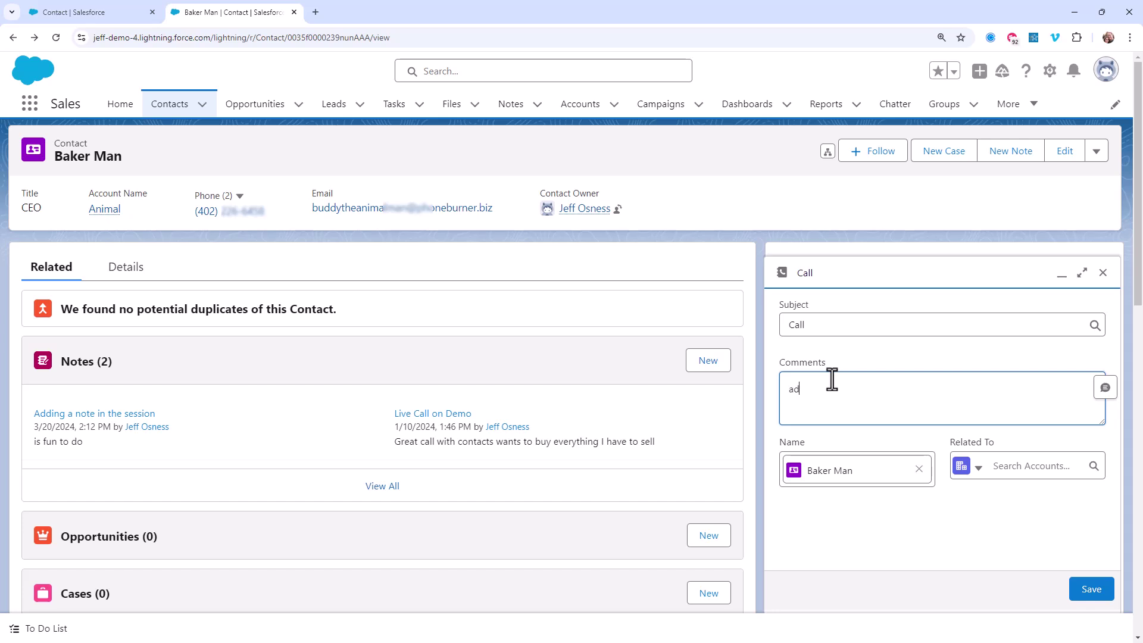
text(ding the notes)
click(1103, 273)
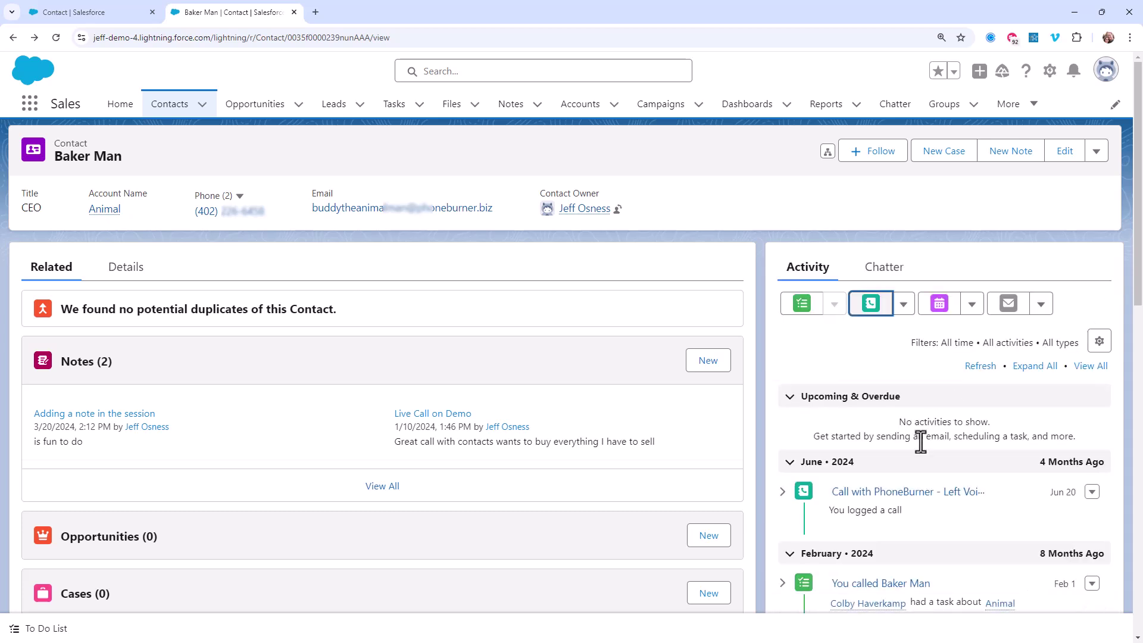
Show Baker Man's Details fields down to Detailed Notes reading 'Adding notes in the session'.
scroll(928, 452, down, 2)
scroll(934, 474, down, 3)
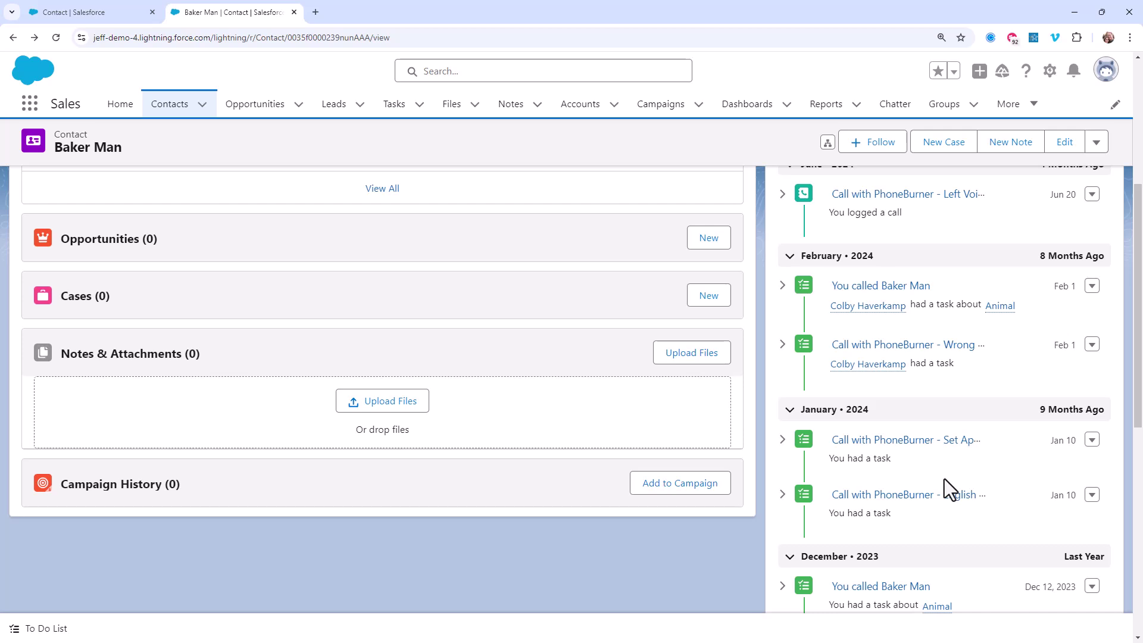
scroll(794, 492, up, 5)
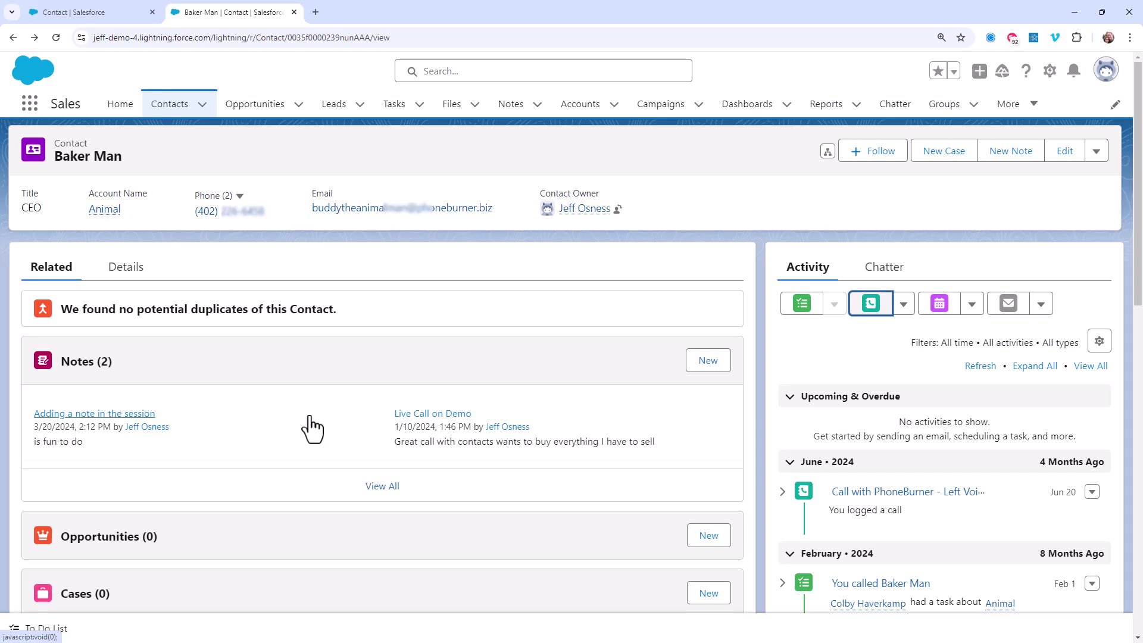
click(126, 267)
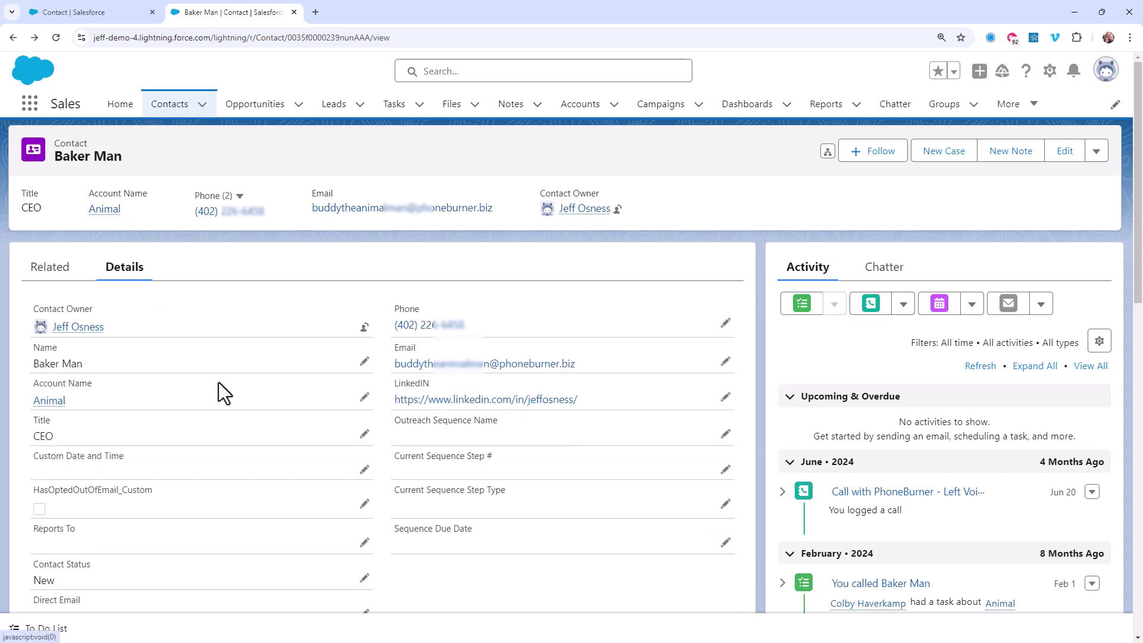
scroll(219, 384, down, 3)
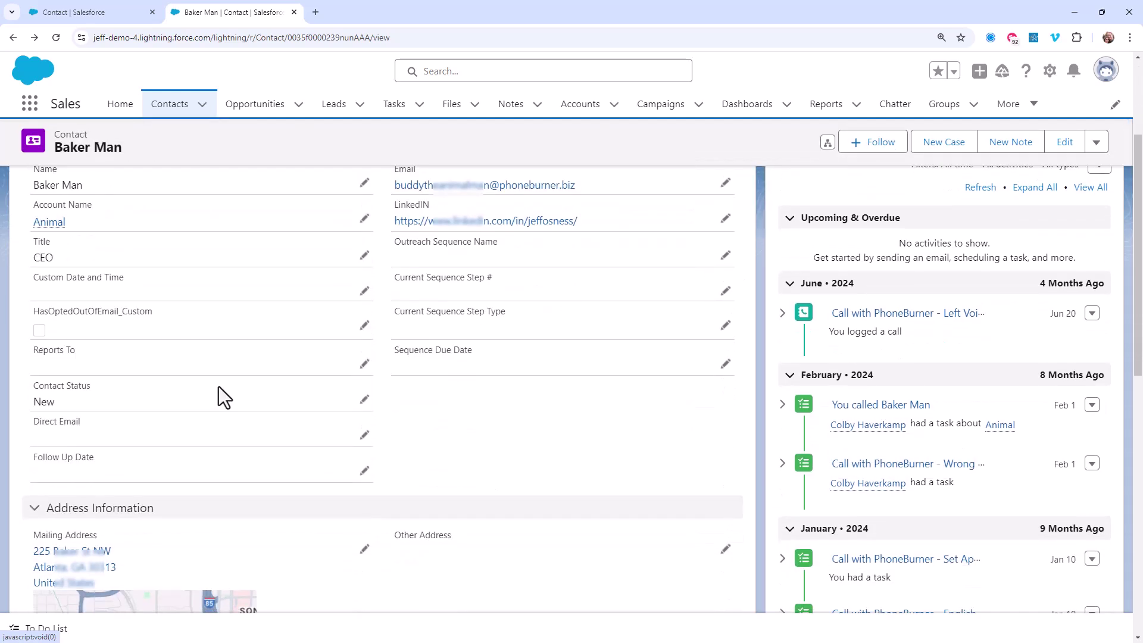
scroll(215, 397, down, 10)
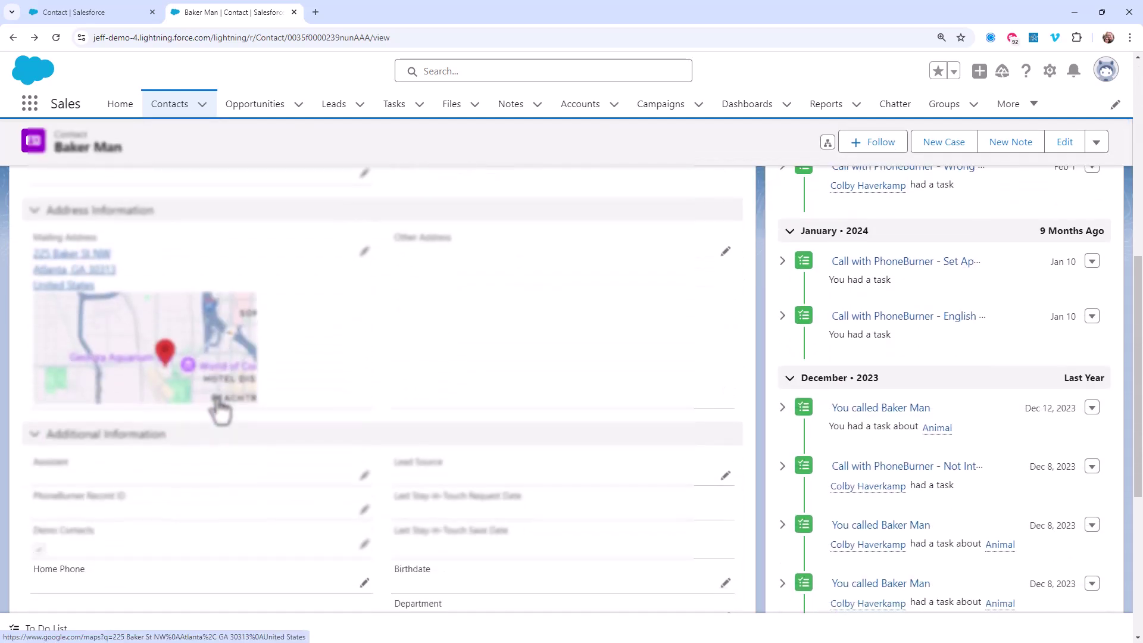
scroll(216, 396, down, 2)
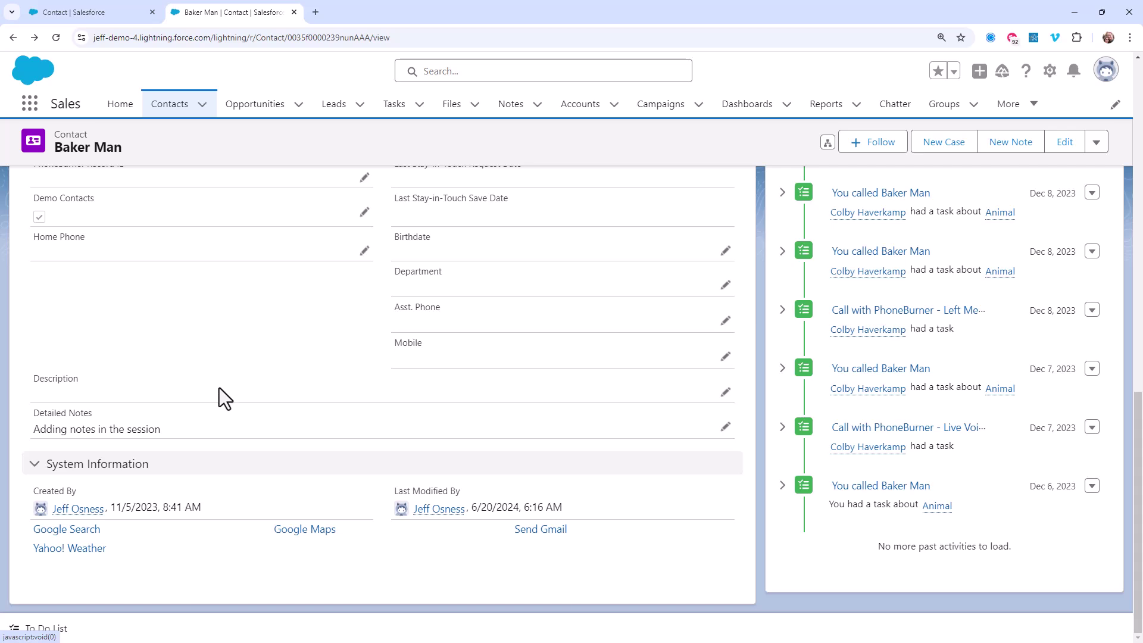
scroll(314, 365, up, 6)
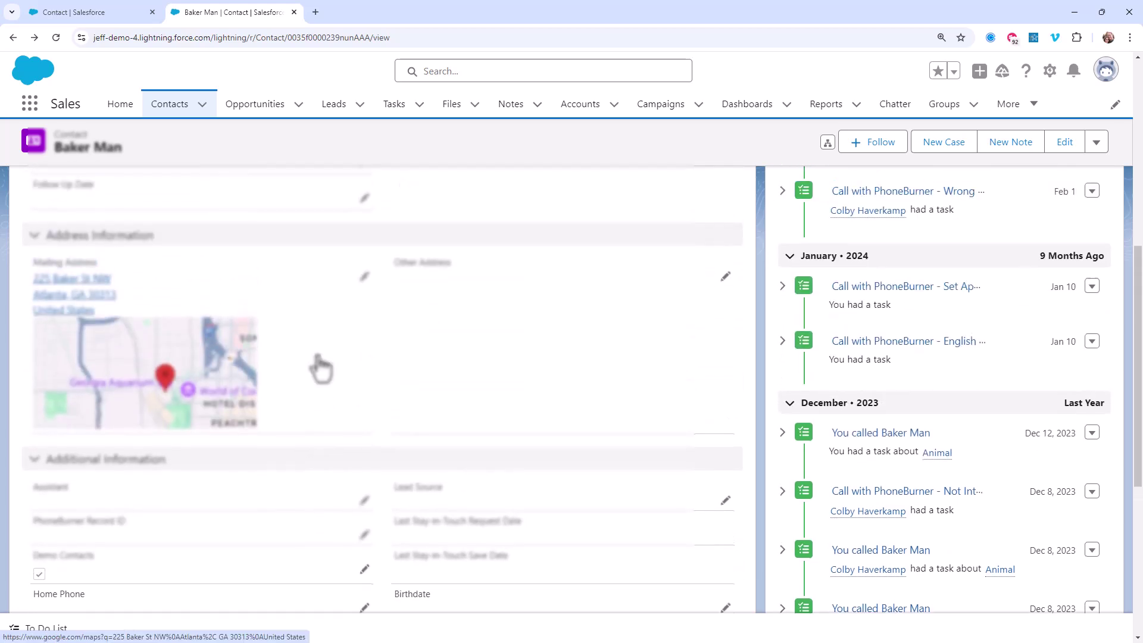
scroll(322, 369, up, 6)
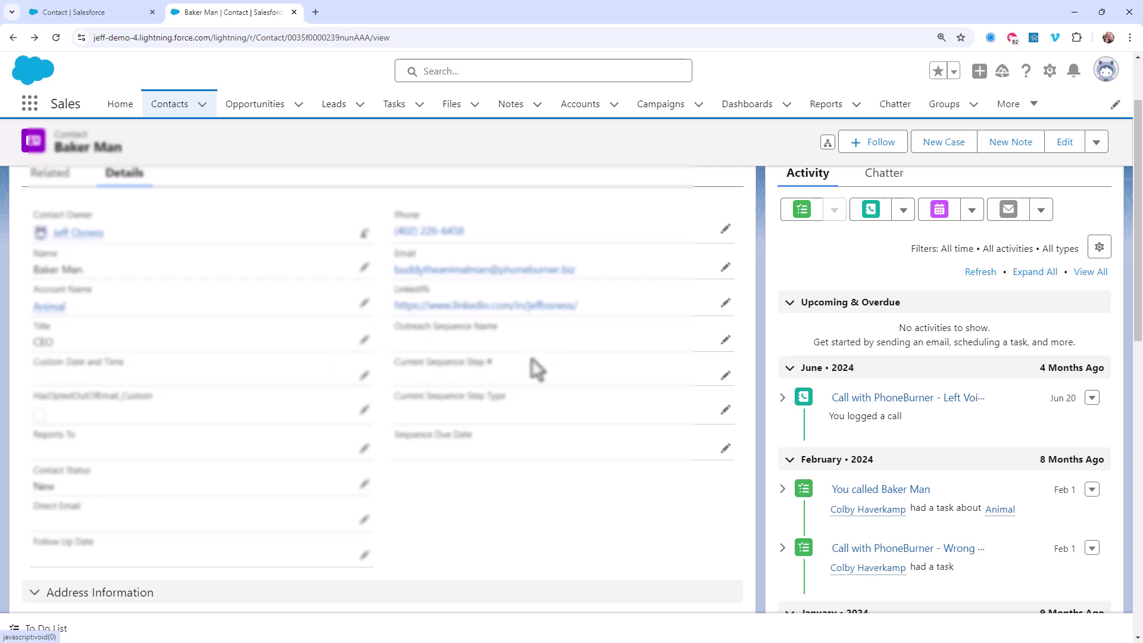
scroll(530, 358, up, 2)
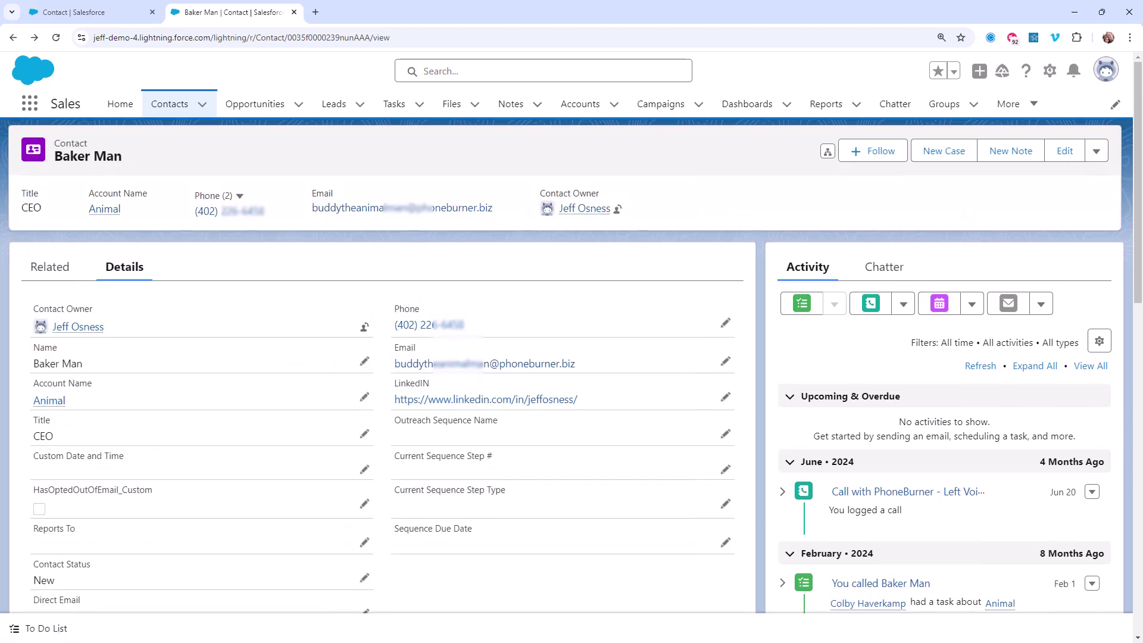
Bring the PhoneBurner dial session over Salesforce and list the contact's four notes, newest 'great call'.
drag(0, 119, 596, 27)
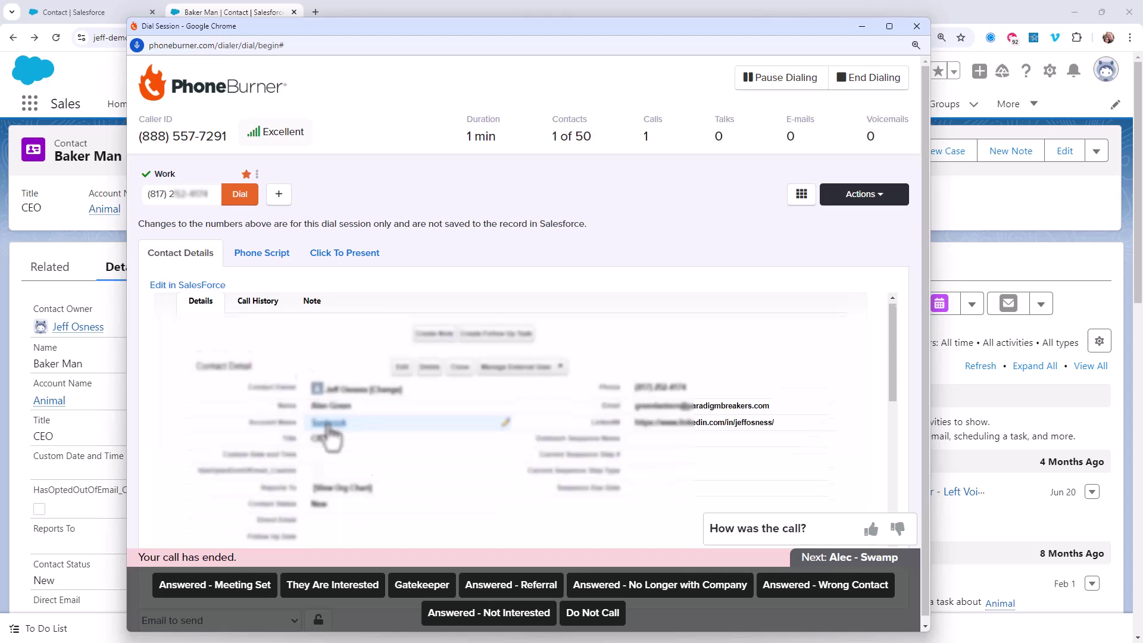
scroll(329, 417, down, 4)
scroll(333, 417, down, 2)
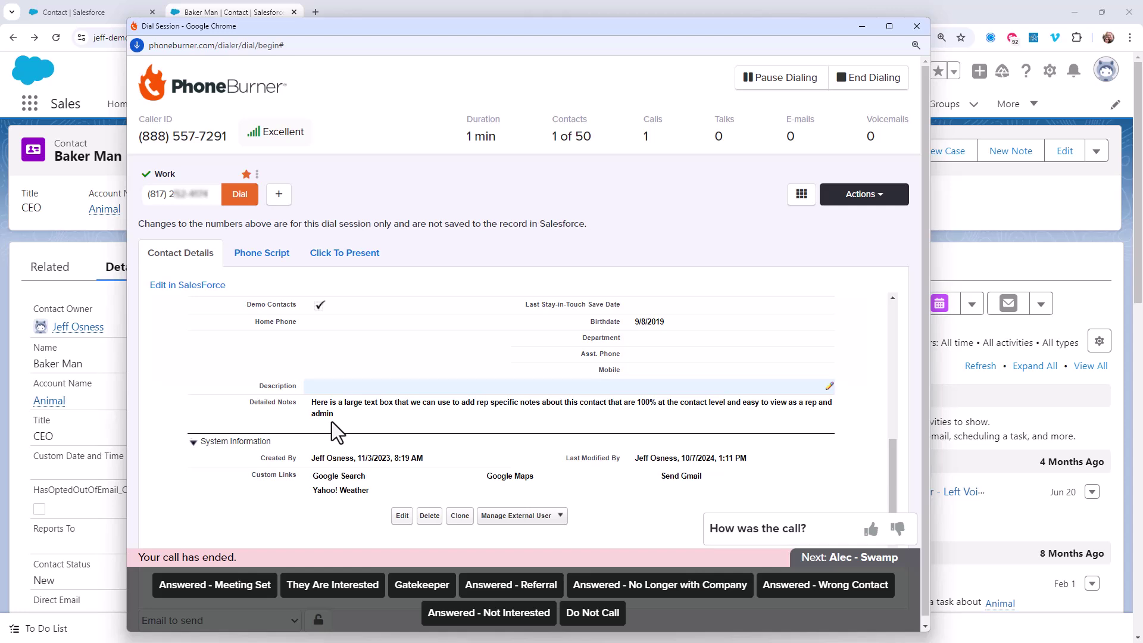
scroll(333, 420, up, 6)
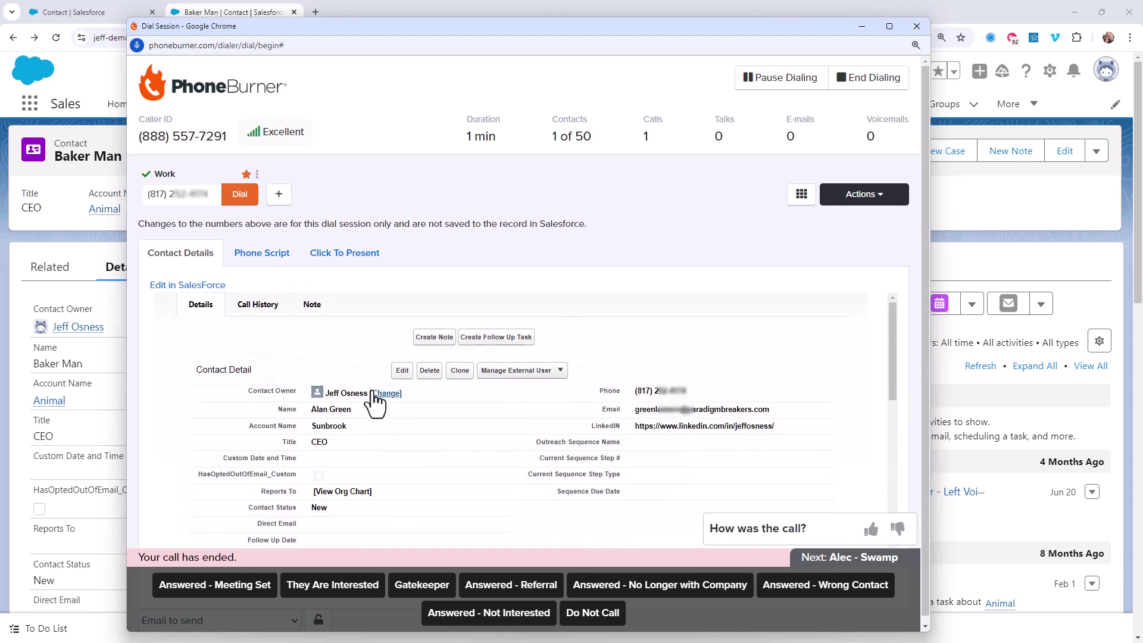
click(311, 306)
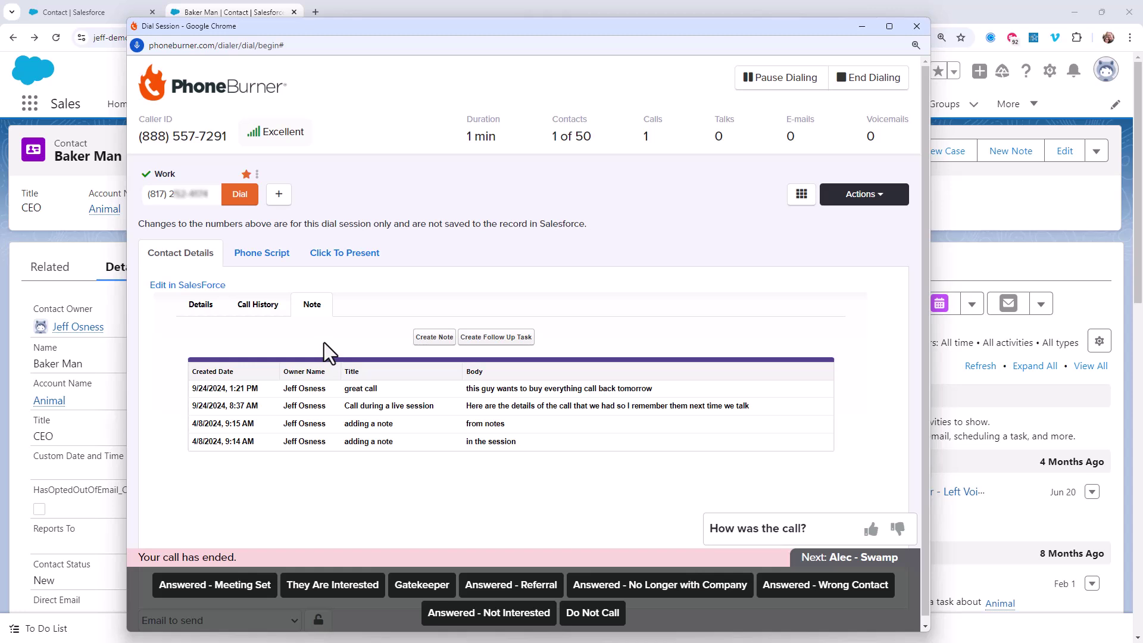
Browse the contact's call history, led by two 10/3/2024 'Left Voicemail' calls.
click(271, 305)
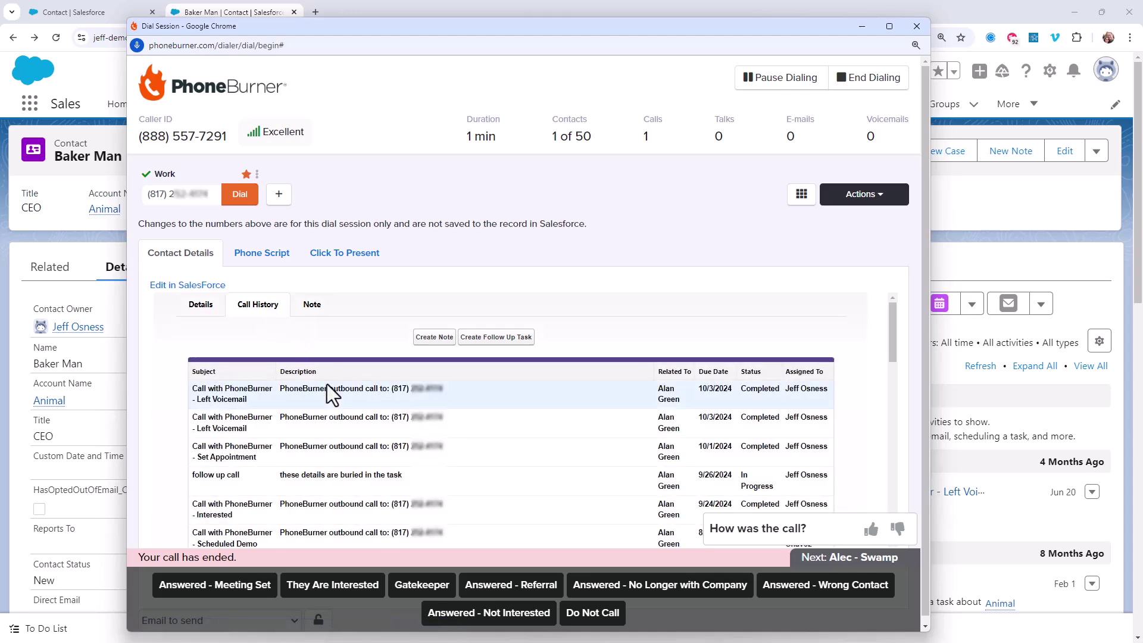
scroll(323, 391, down, 1)
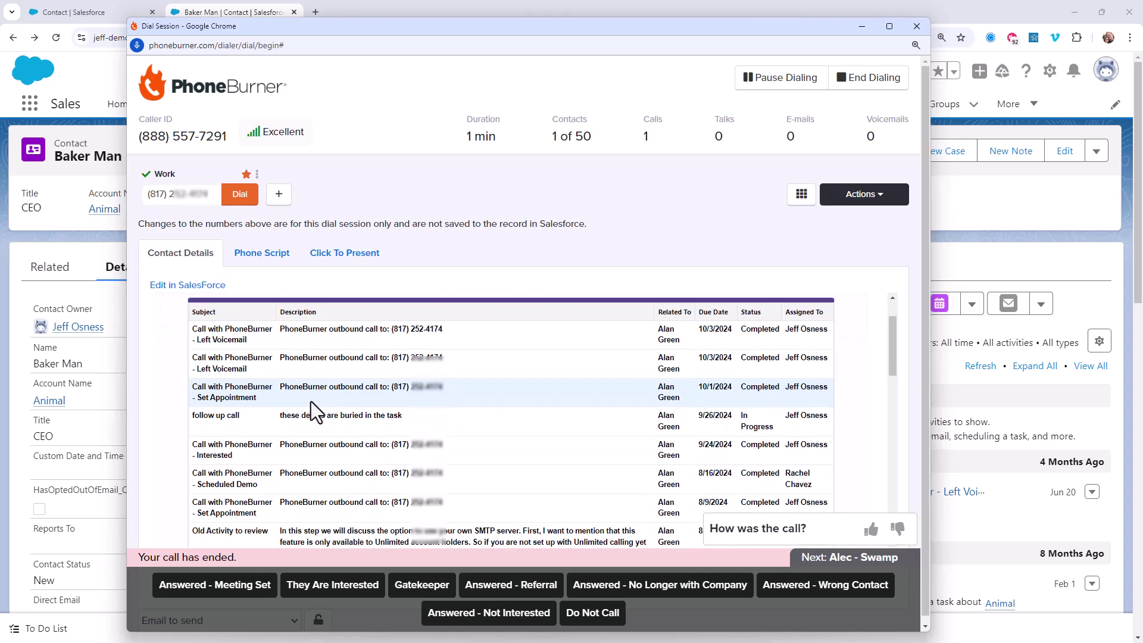
scroll(313, 410, up, 1)
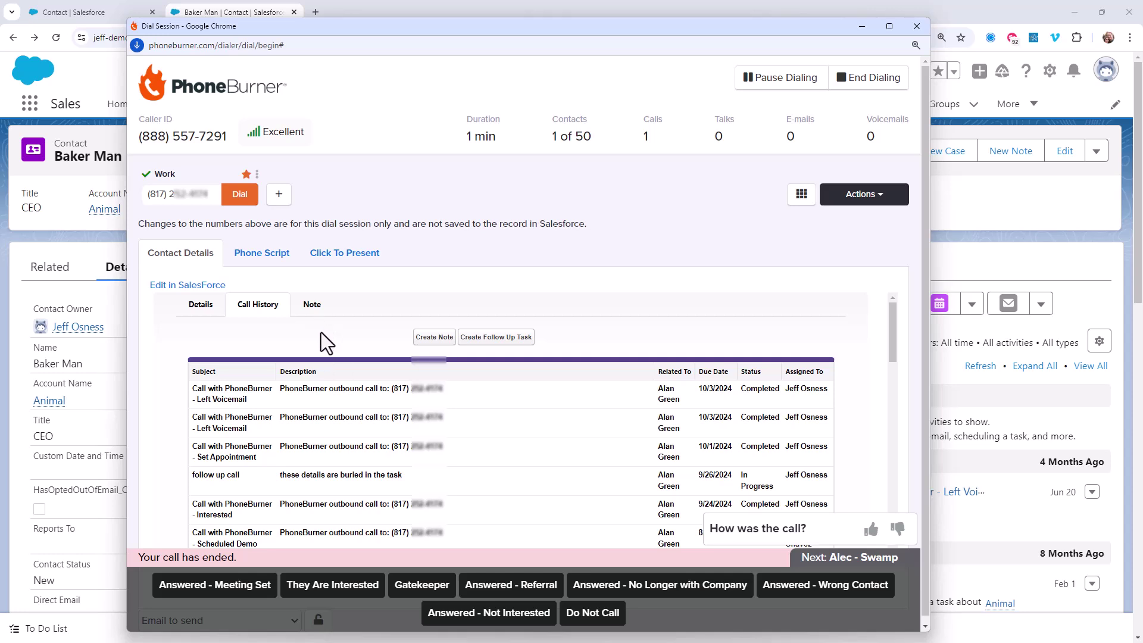
Save a note titled 'New notes in the sessioin' with body 'this contact want to buy it all', then confirm it's listed.
click(424, 345)
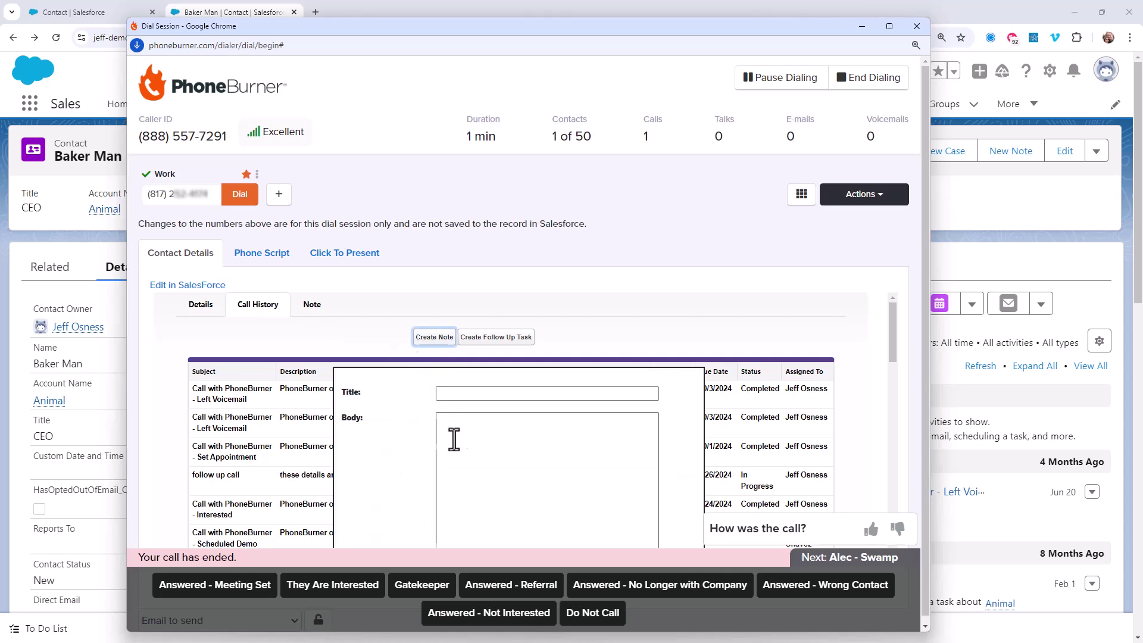
text(New notes in the sessioin)
key(Tab)
text(this contact  want to)
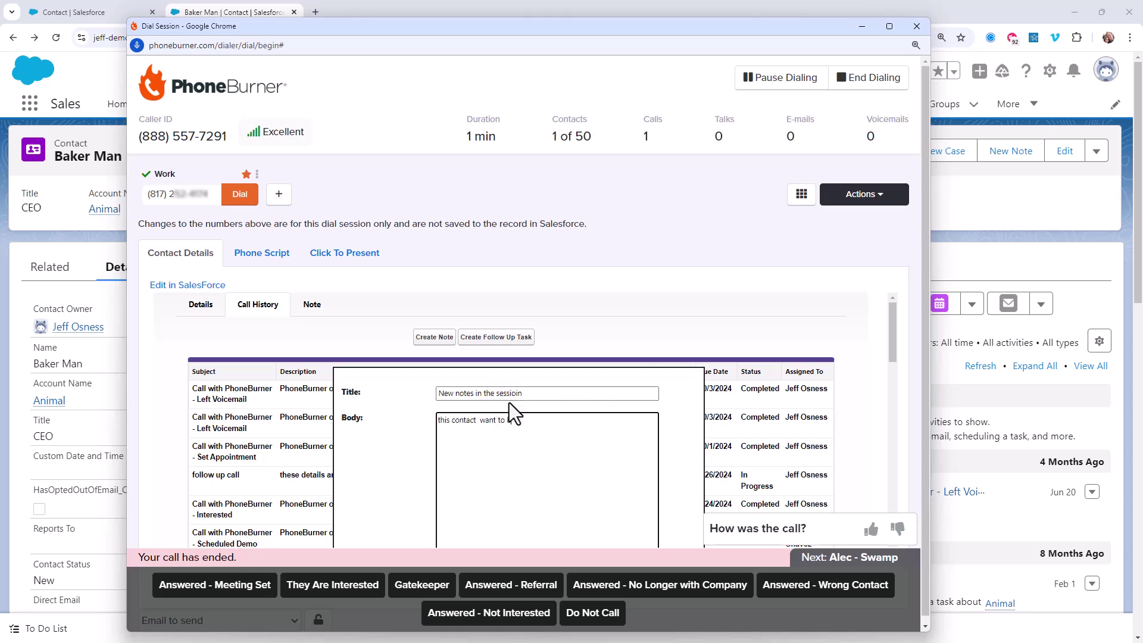
scroll(595, 407, down, 5)
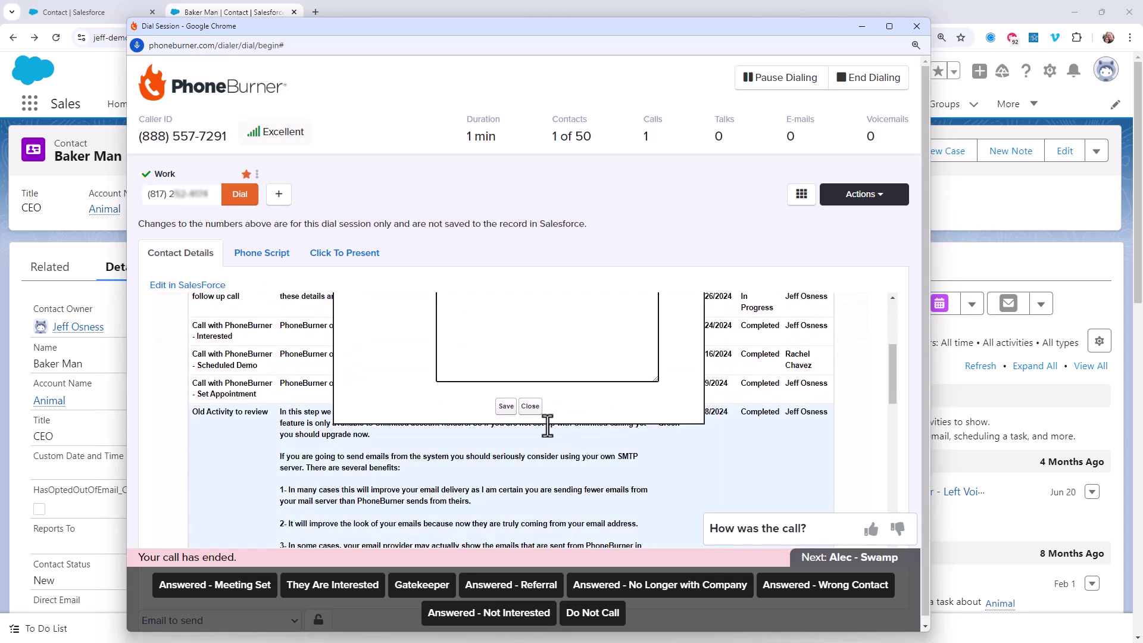
click(507, 409)
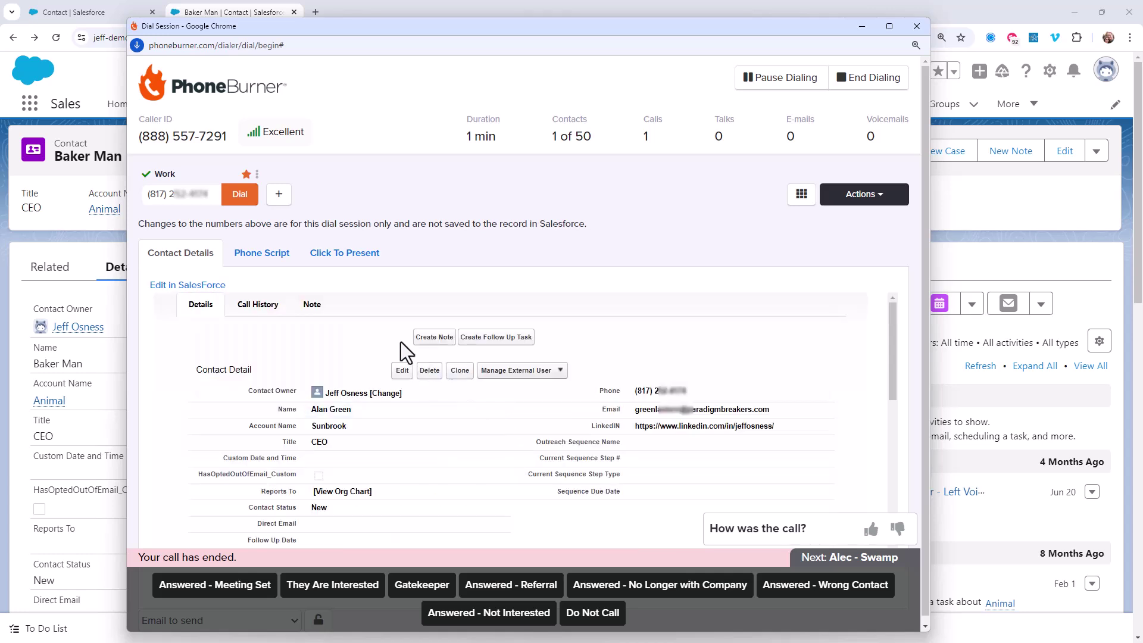
click(313, 305)
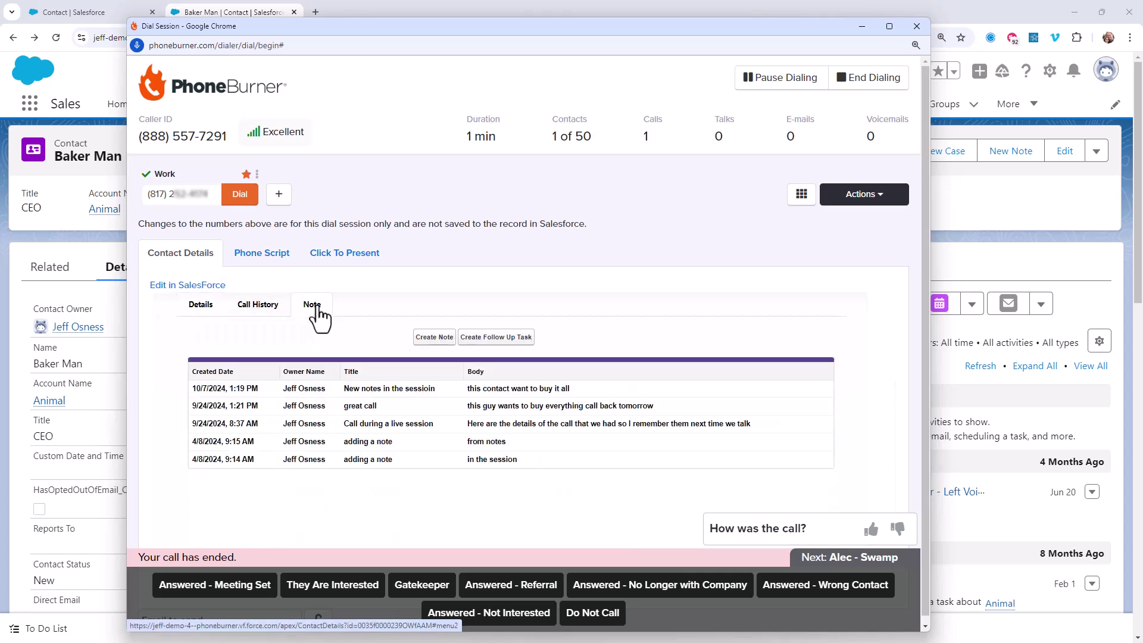